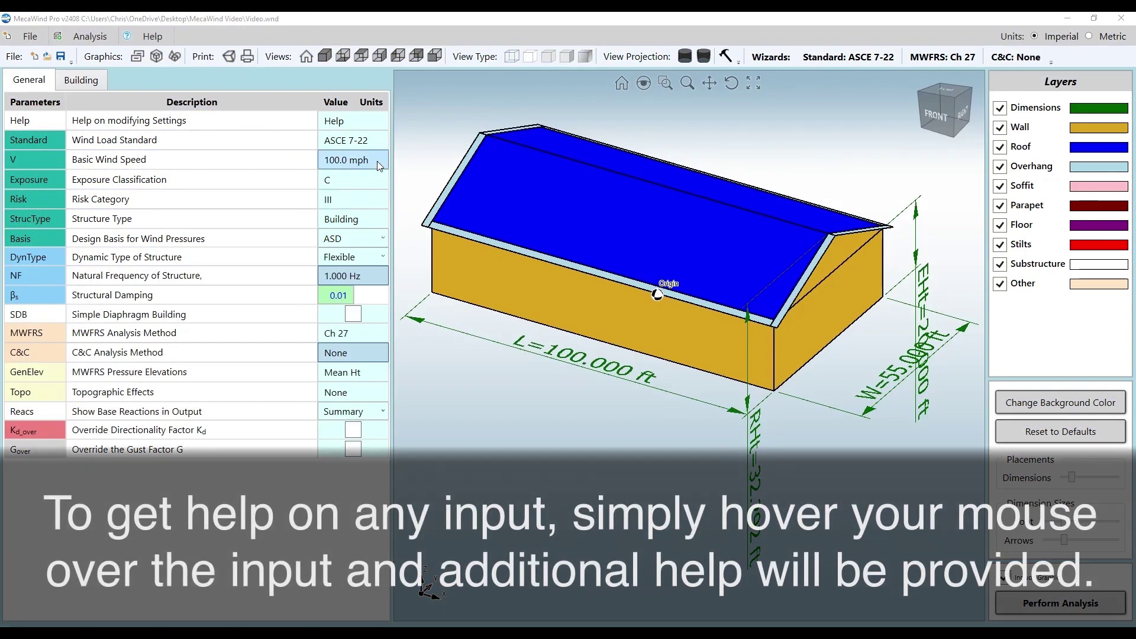
{"action": "mouse_move", "coordinate": [377, 161]}
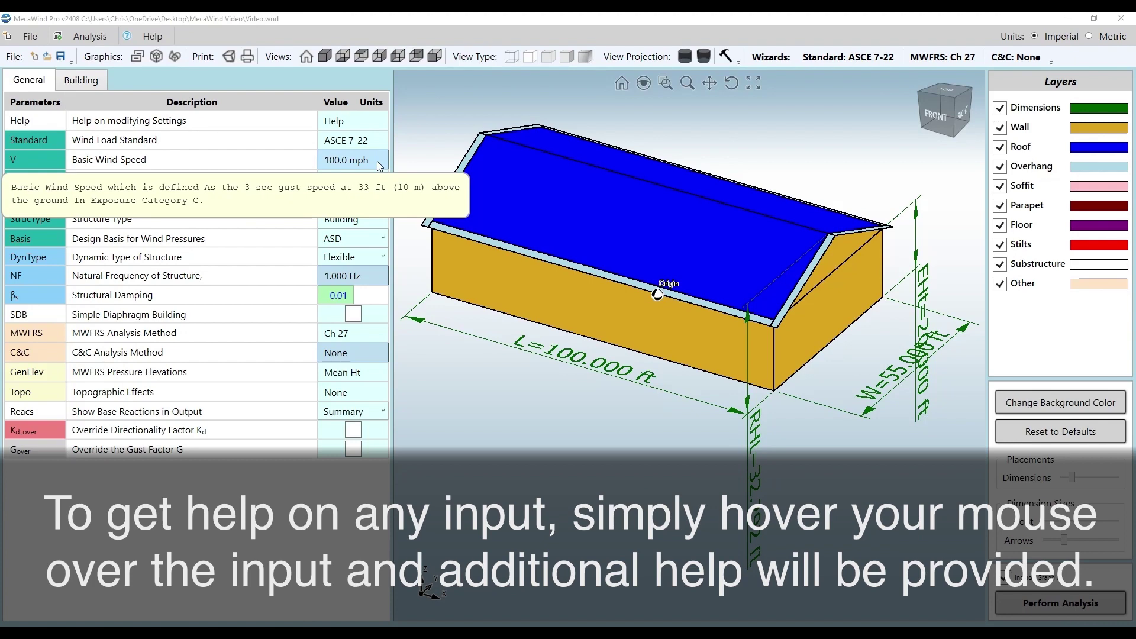
{"action": "mouse_move", "coordinate": [371, 239]}
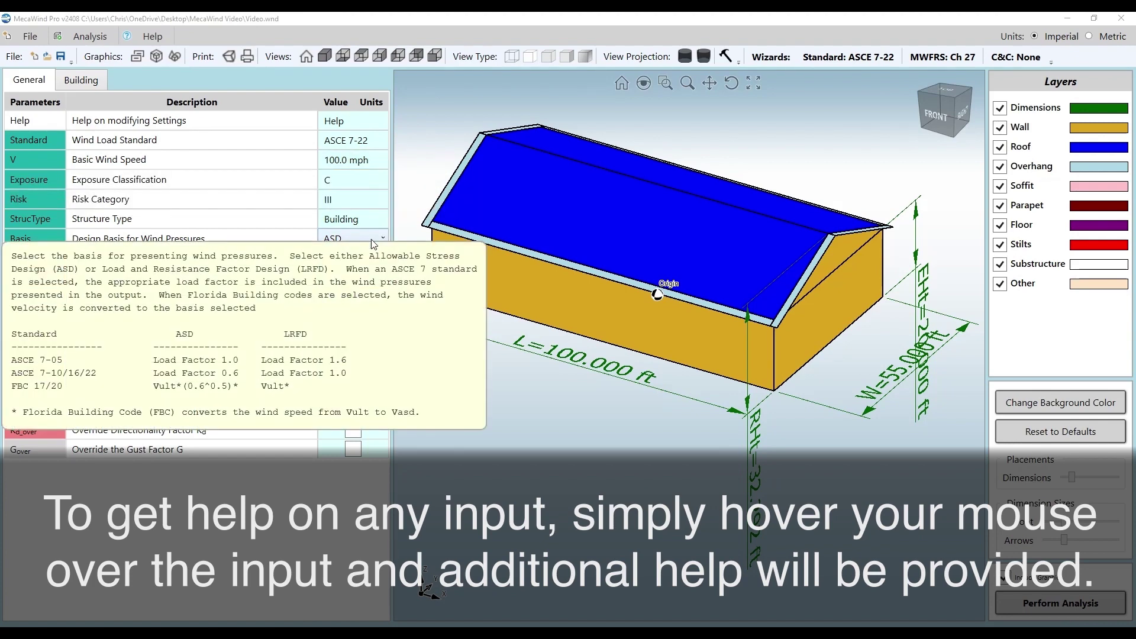
{"action": "mouse_move", "coordinate": [375, 202]}
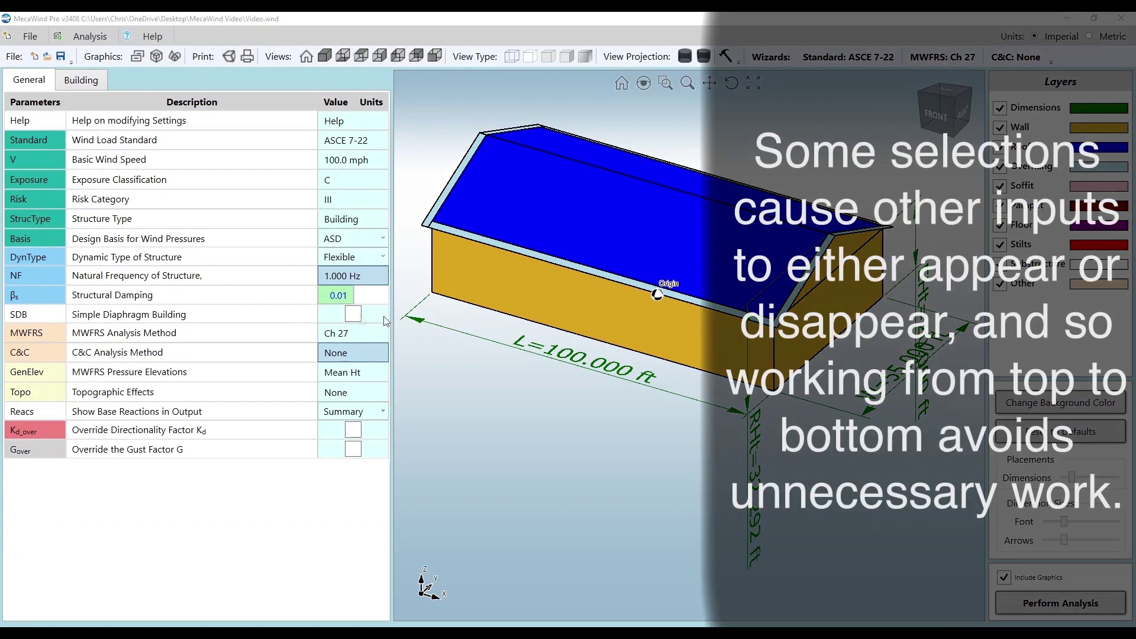
- Make the structure Rigid and turn on the manual Kd and G overrides (0.85)
{"action": "left_click", "coordinate": [383, 257]}
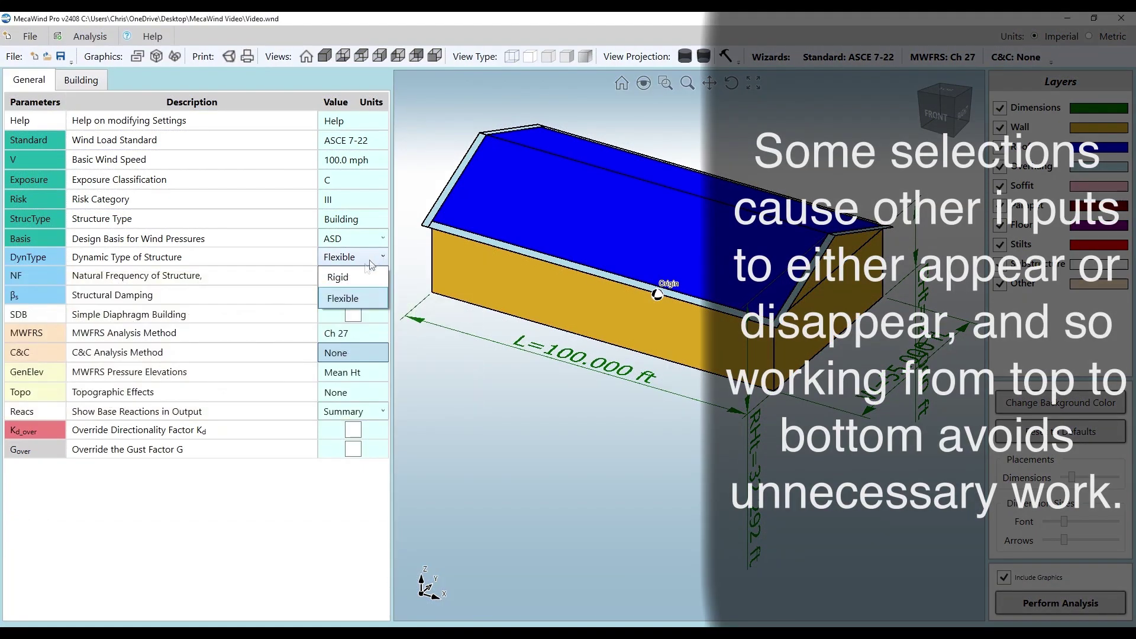
{"action": "left_click", "coordinate": [352, 278]}
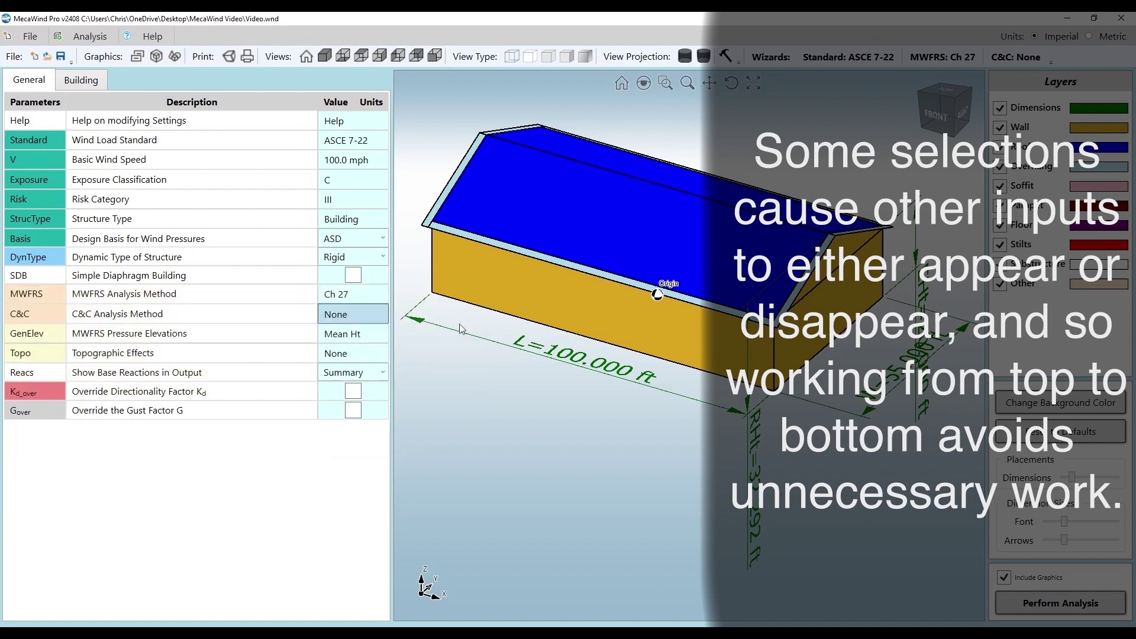
{"action": "left_click", "coordinate": [354, 392]}
{"action": "left_click", "coordinate": [353, 430]}
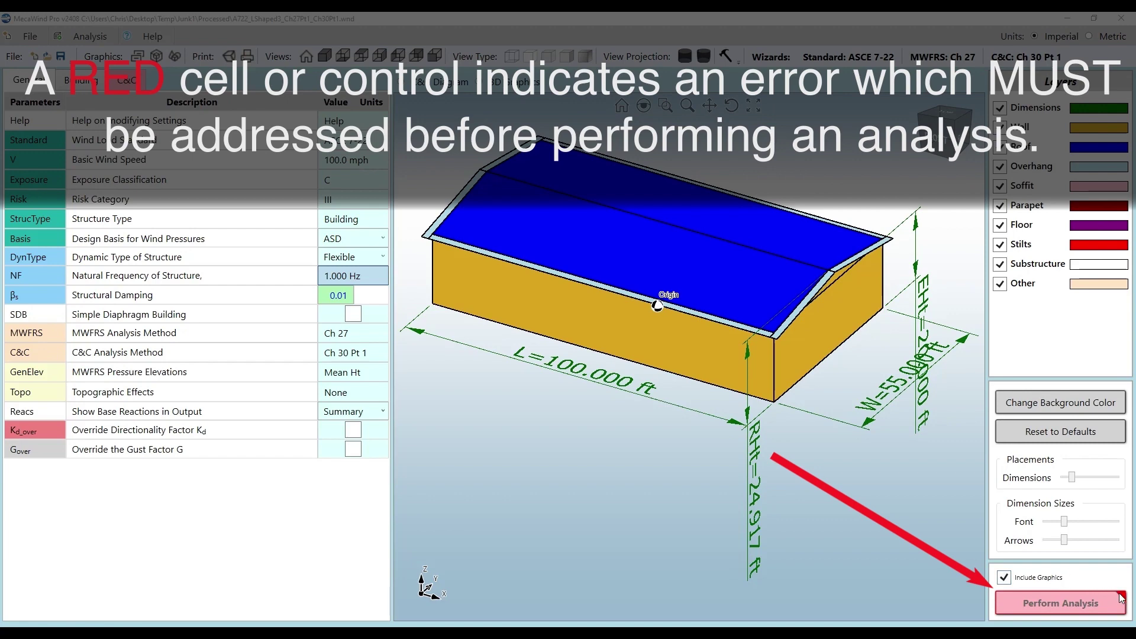
- Read the C&C Collection error reported on the red Perform Analysis button
{"action": "mouse_move", "coordinate": [1123, 597]}
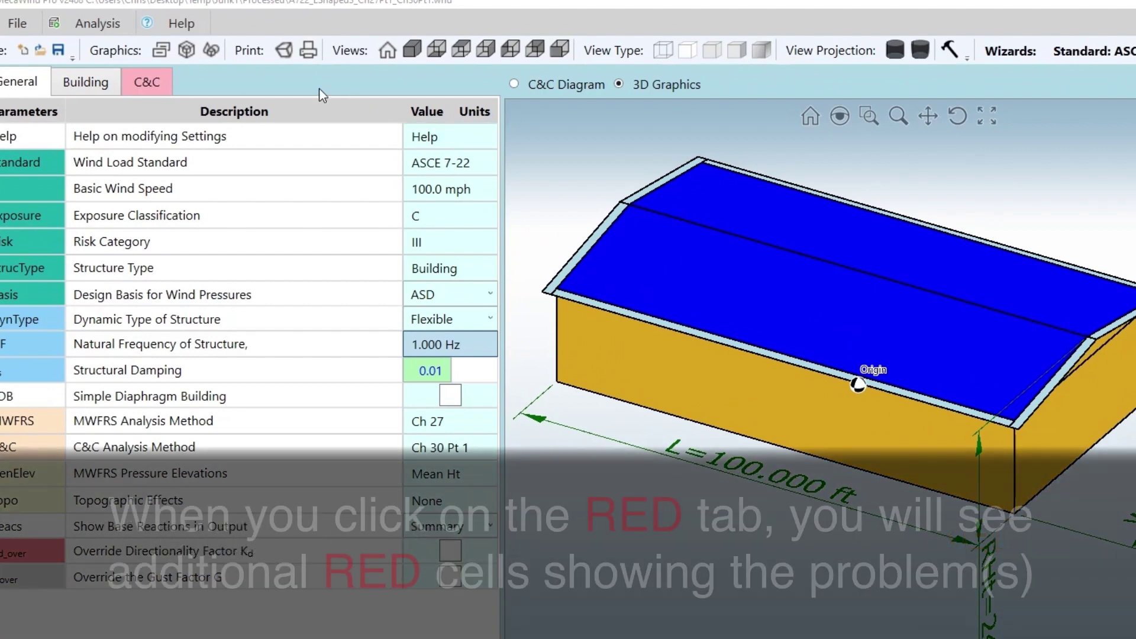
- Inspect the red invalid Zone cells in the C&C zone table
{"action": "left_click", "coordinate": [145, 83]}
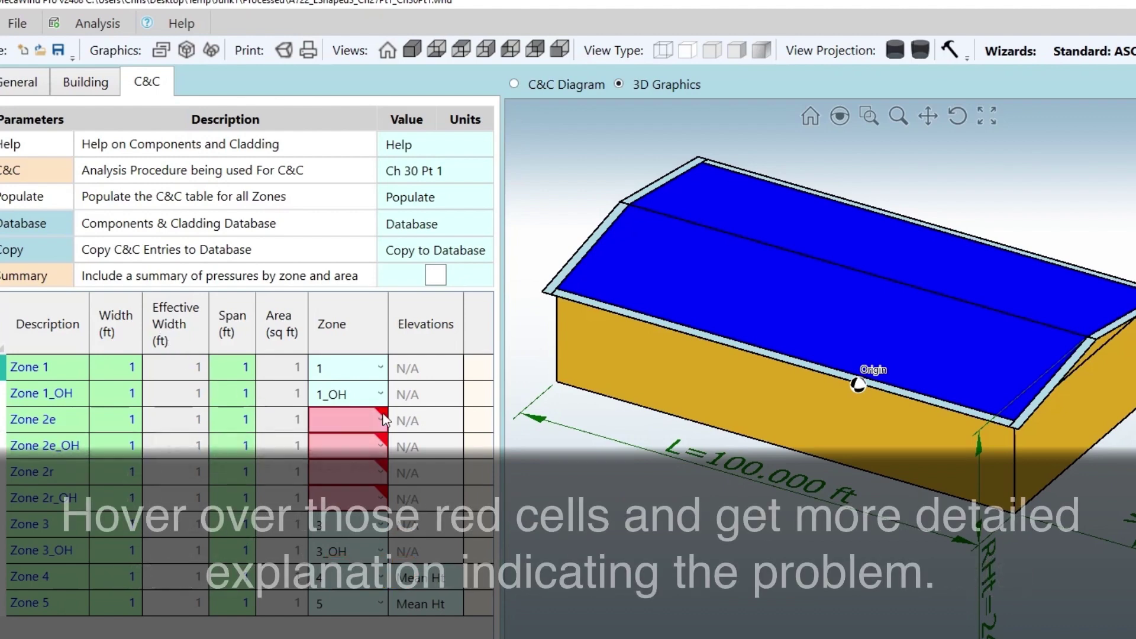
{"action": "mouse_move", "coordinate": [383, 414]}
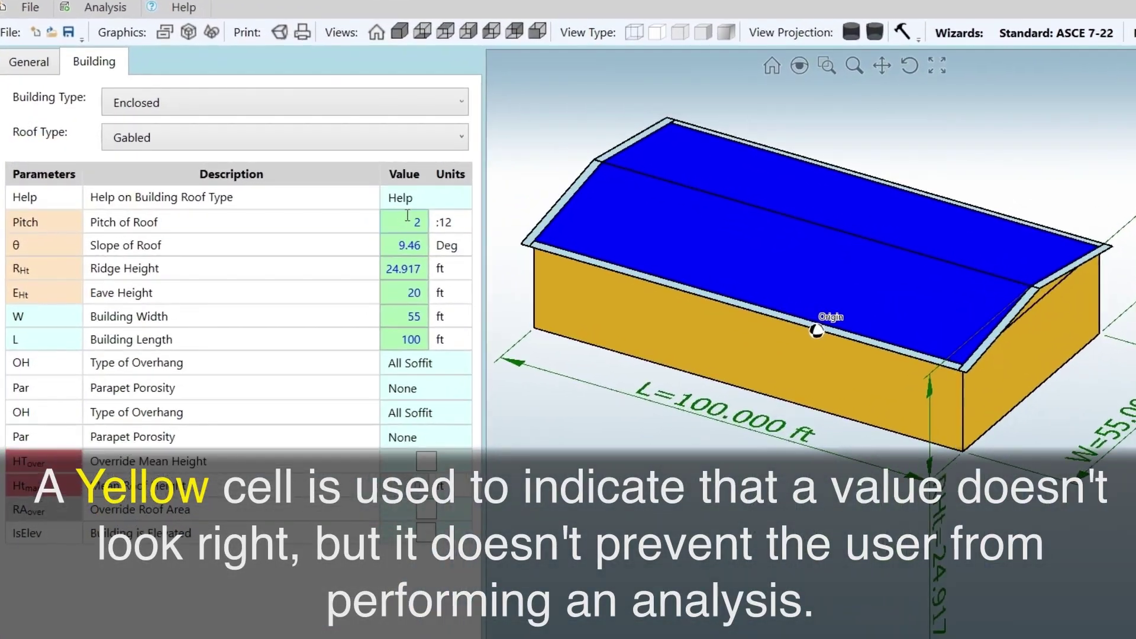
- Change the roof pitch to 15:12 (51.34°) and check the resulting slope warning
{"action": "left_click", "coordinate": [409, 220]}
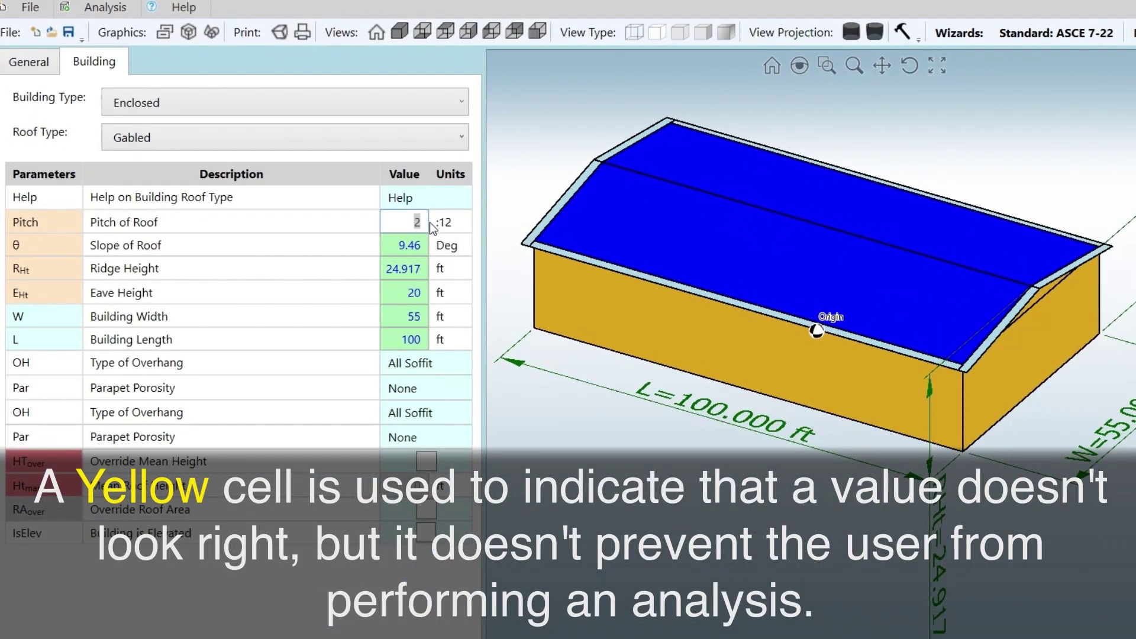
{"action": "type", "text": "15"}
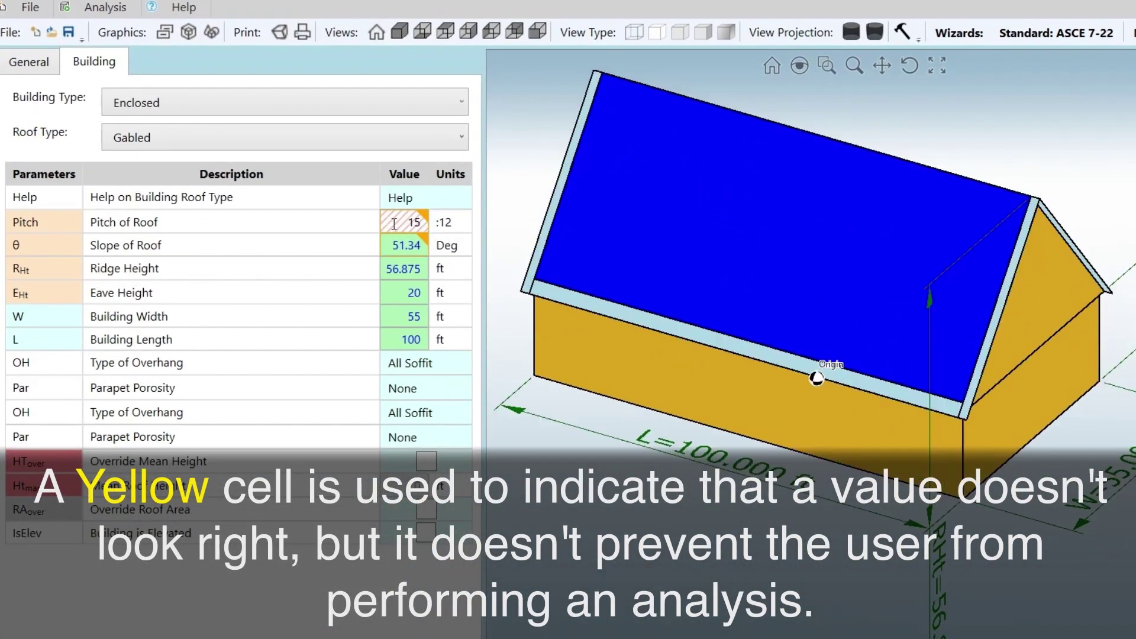
{"action": "mouse_move", "coordinate": [427, 241]}
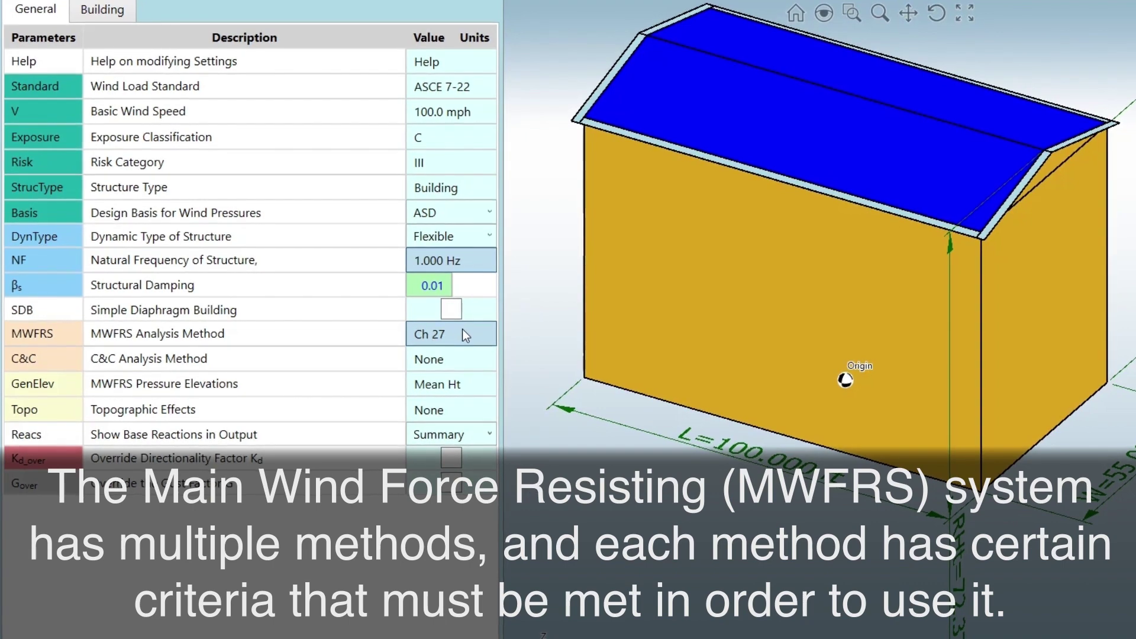
{"action": "mouse_move", "coordinate": [452, 334]}
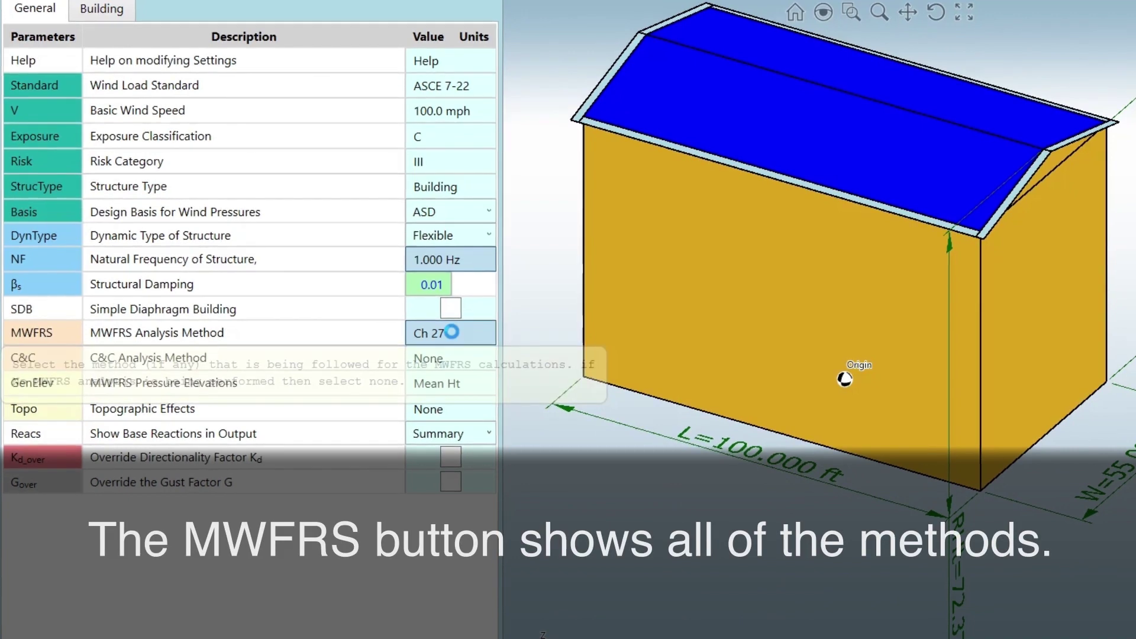
{"action": "left_click", "coordinate": [452, 332]}
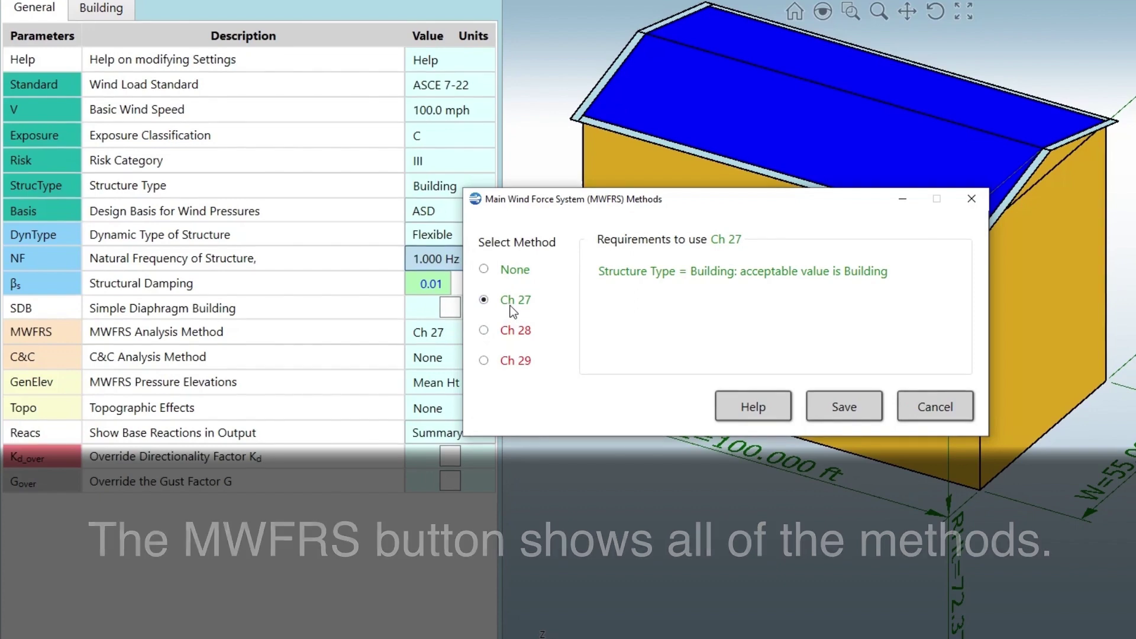
{"action": "mouse_move", "coordinate": [510, 300]}
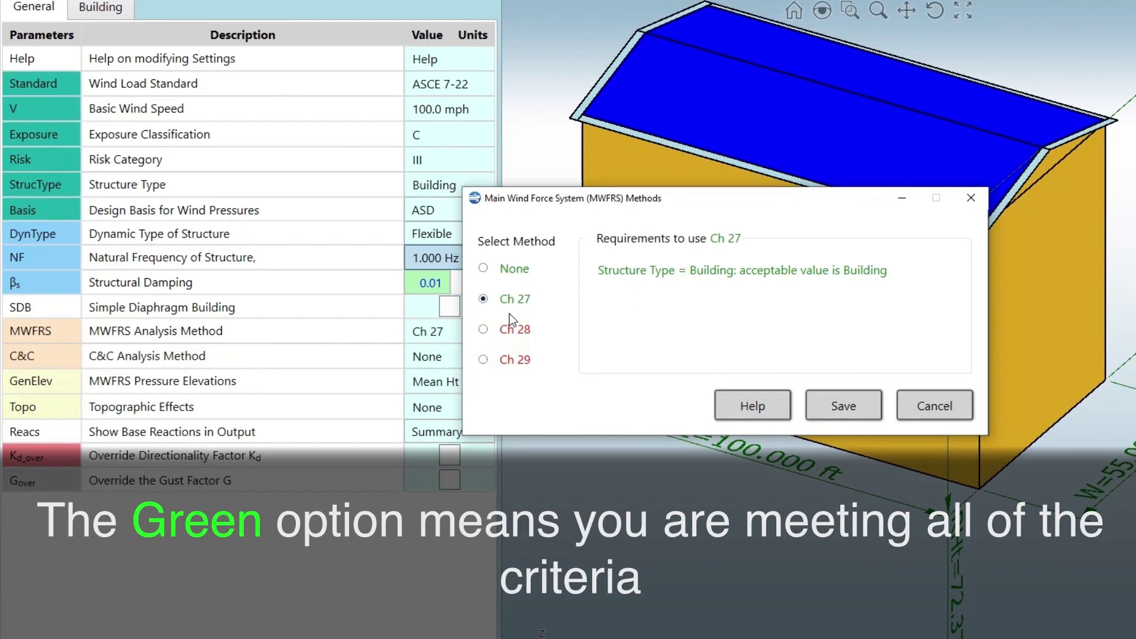
{"action": "mouse_move", "coordinate": [506, 331]}
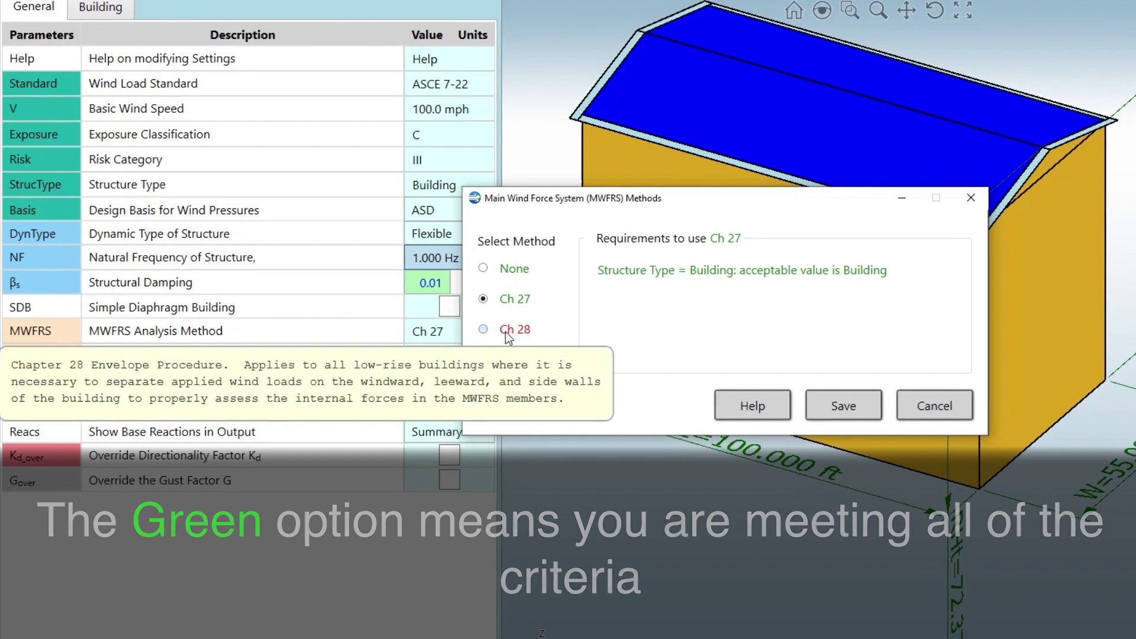
{"action": "left_click", "coordinate": [506, 332]}
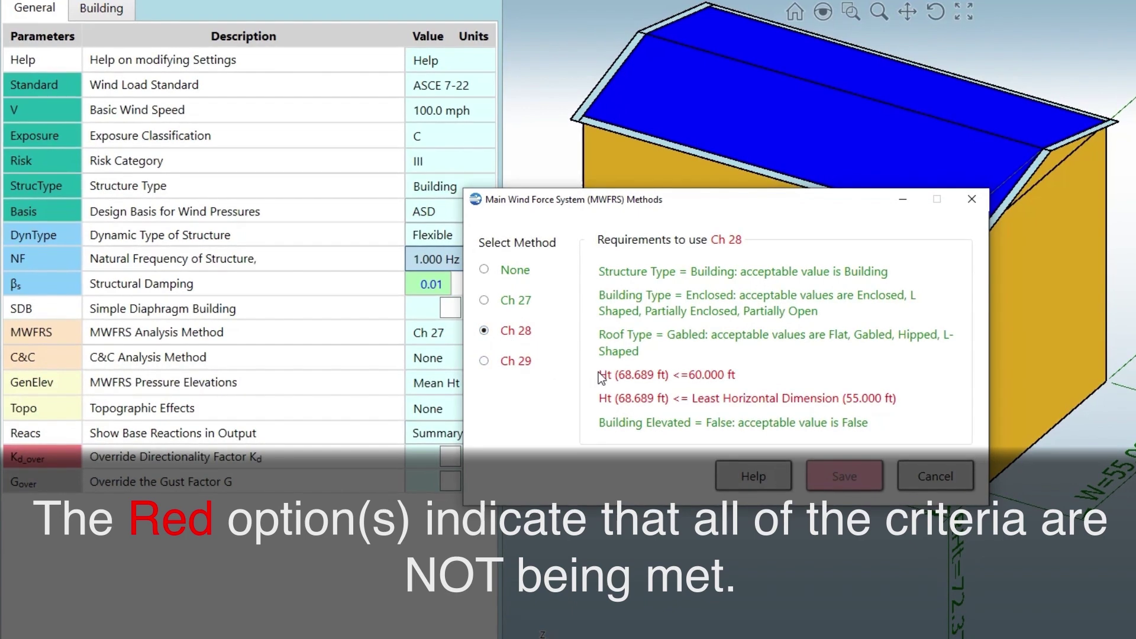
{"action": "mouse_move", "coordinate": [622, 380]}
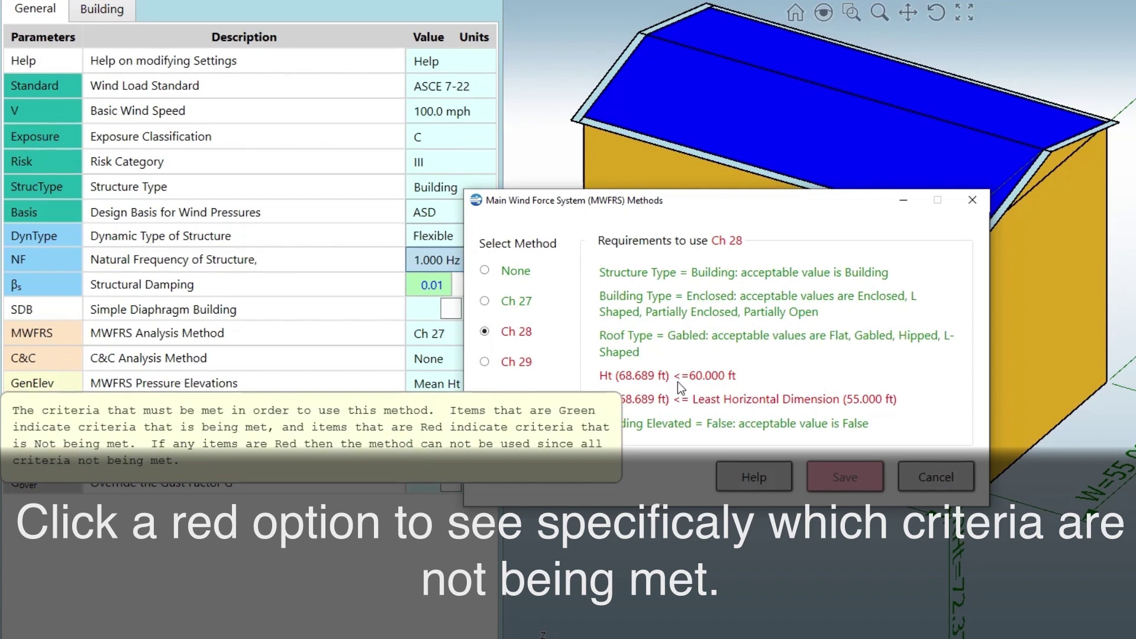
{"action": "mouse_move", "coordinate": [618, 407]}
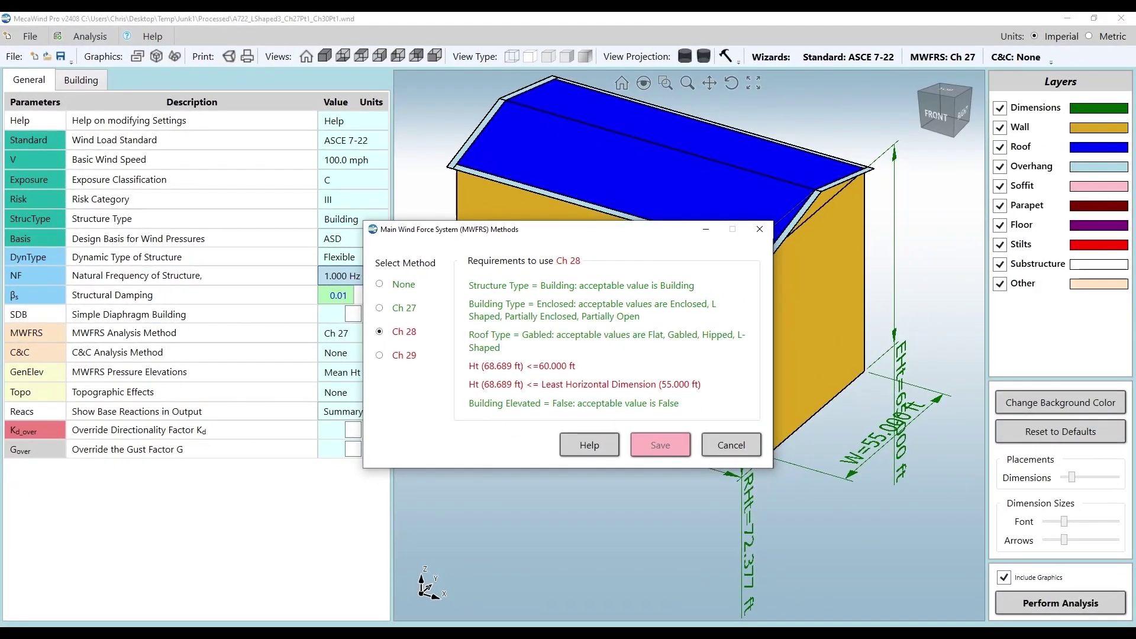
{"action": "key", "text": "Escape"}
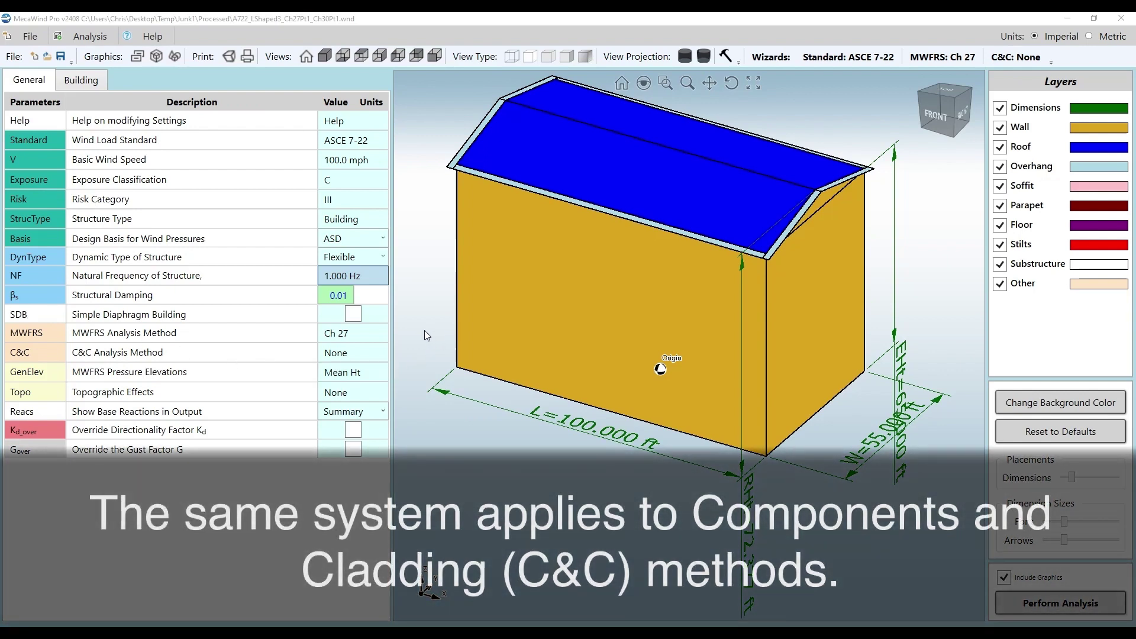
- Compare the requirements of the Ch 30 Pt 2, Pt 1 and Pt 3 C&C methods
{"action": "left_click", "coordinate": [350, 353]}
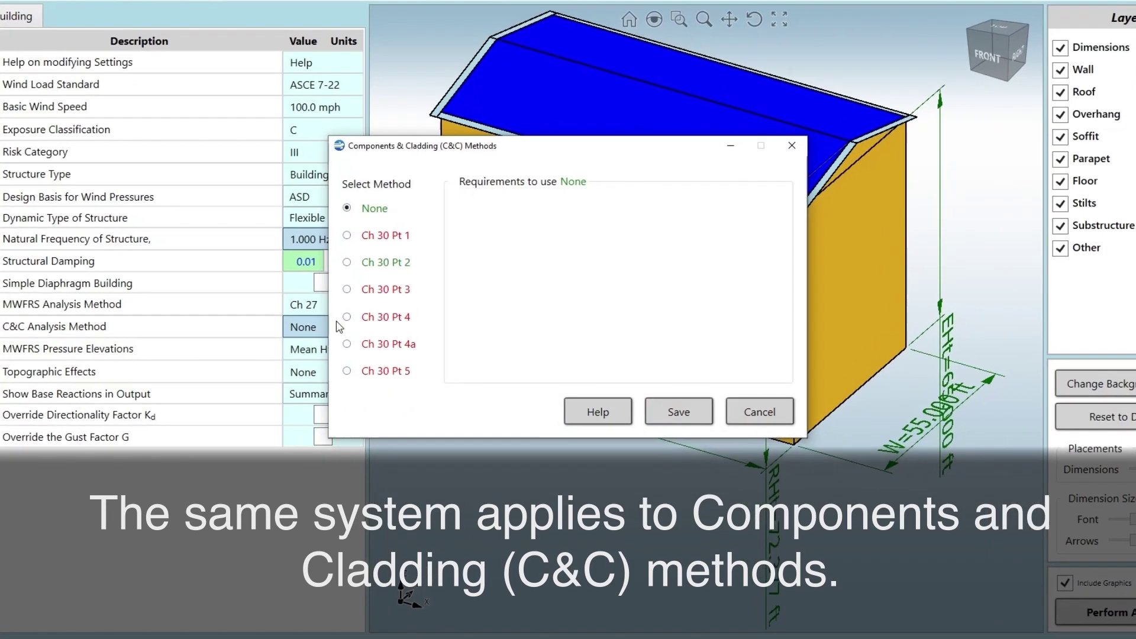
{"action": "mouse_move", "coordinate": [361, 261]}
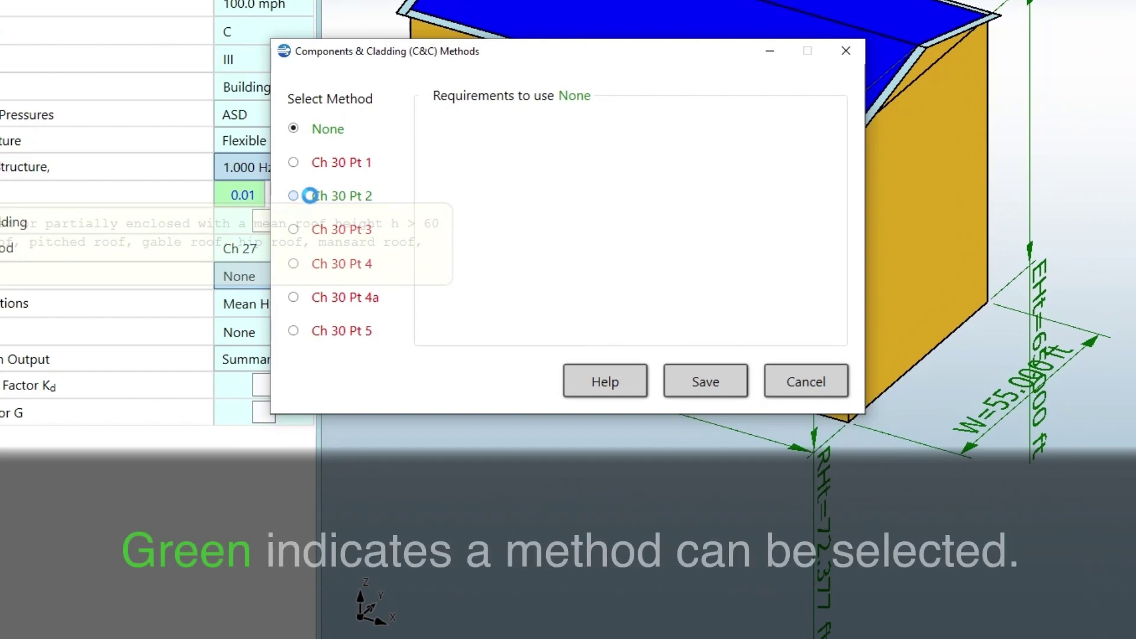
{"action": "left_click", "coordinate": [311, 195]}
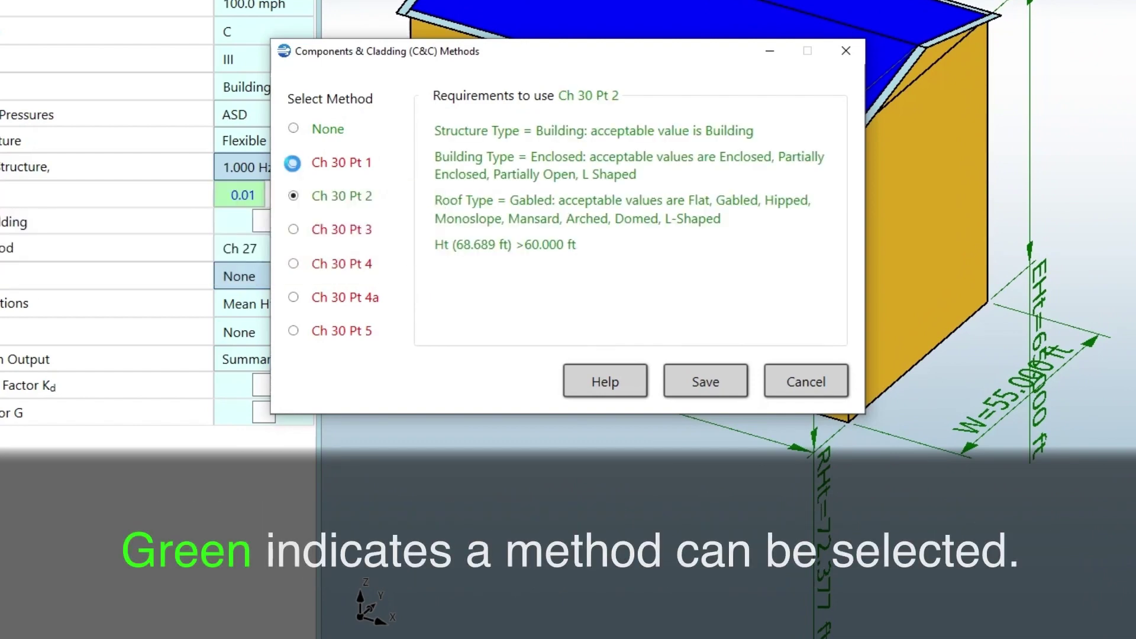
{"action": "left_click", "coordinate": [294, 165]}
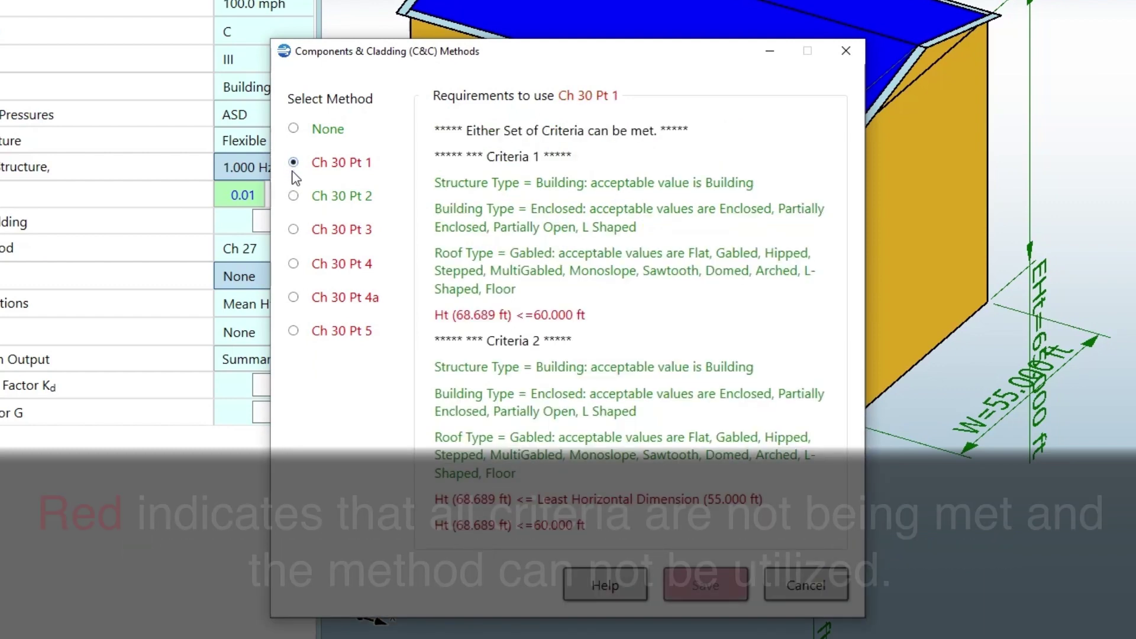
{"action": "mouse_move", "coordinate": [571, 318]}
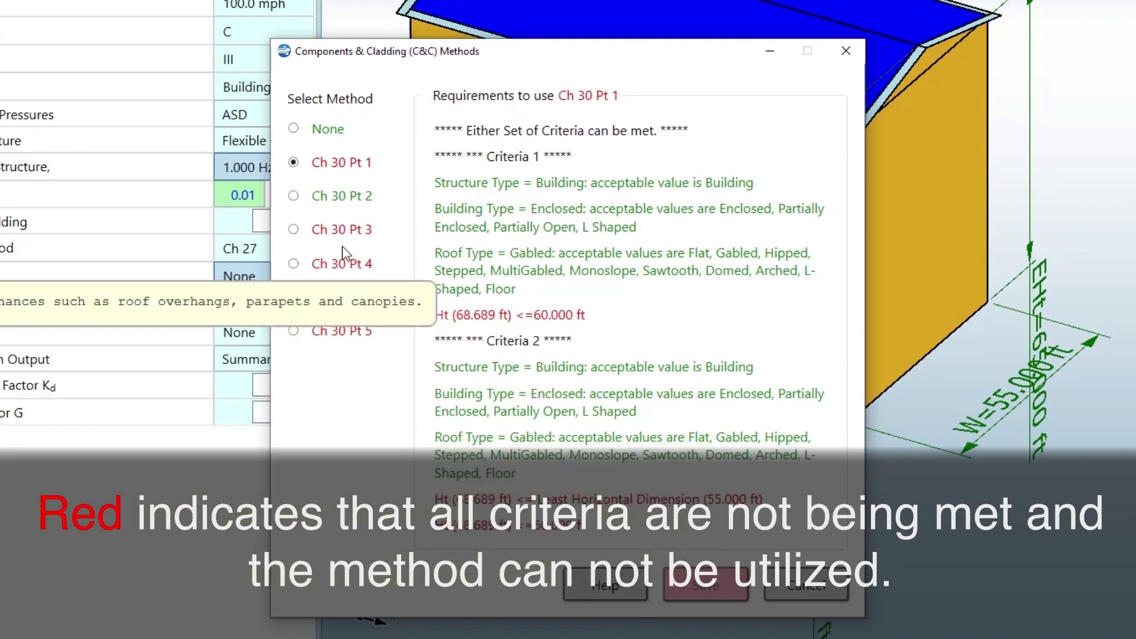
{"action": "mouse_move", "coordinate": [339, 244]}
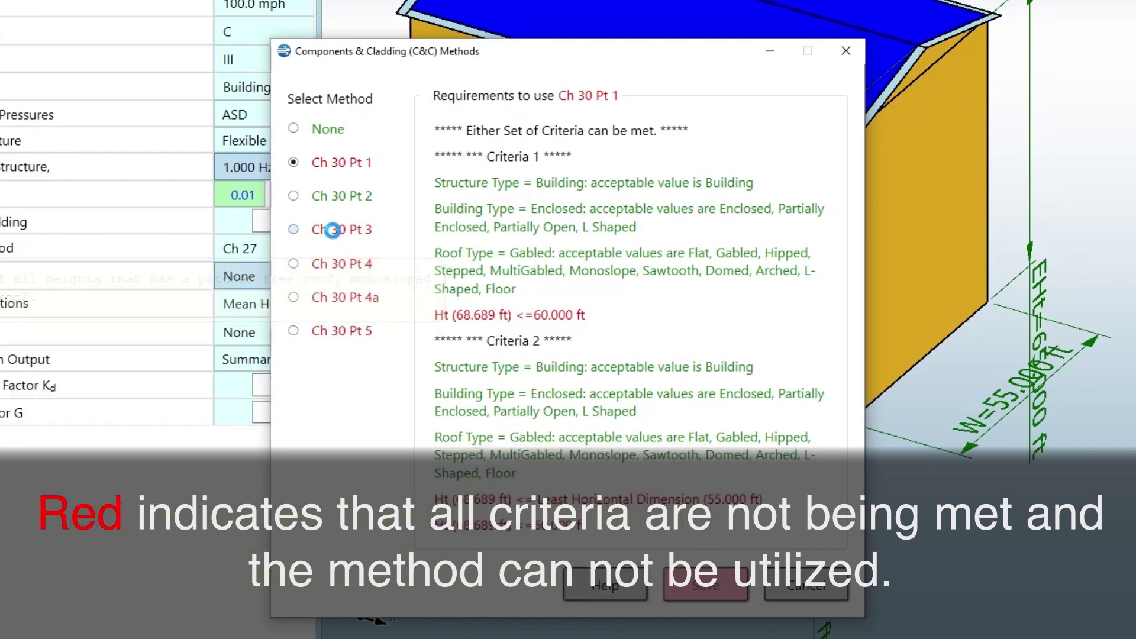
{"action": "left_click", "coordinate": [336, 237]}
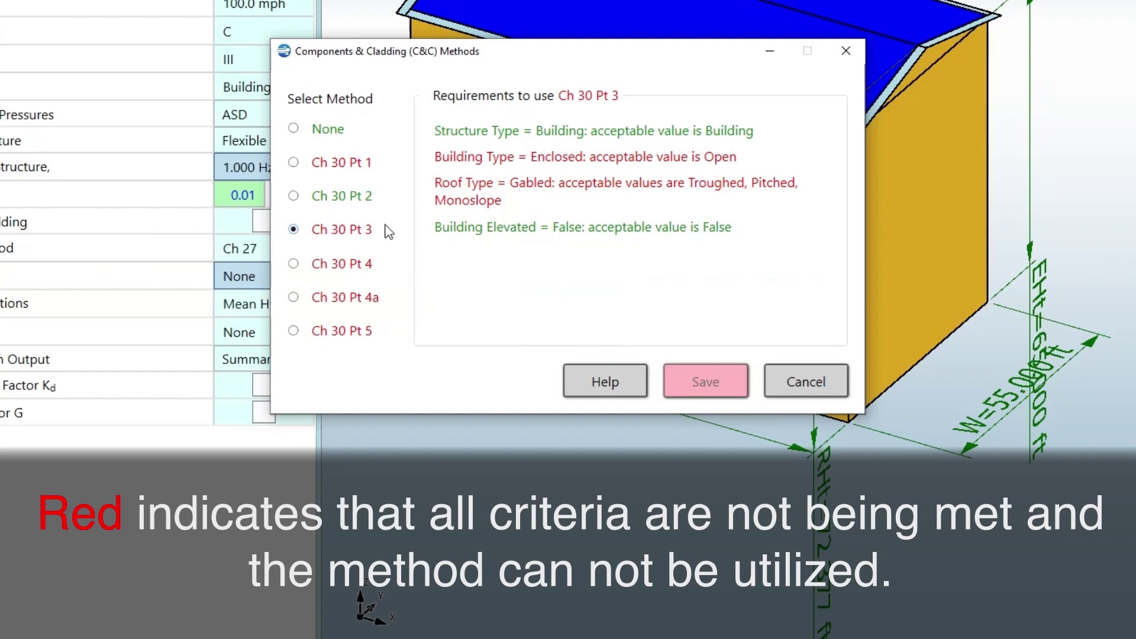
{"action": "mouse_move", "coordinate": [444, 203]}
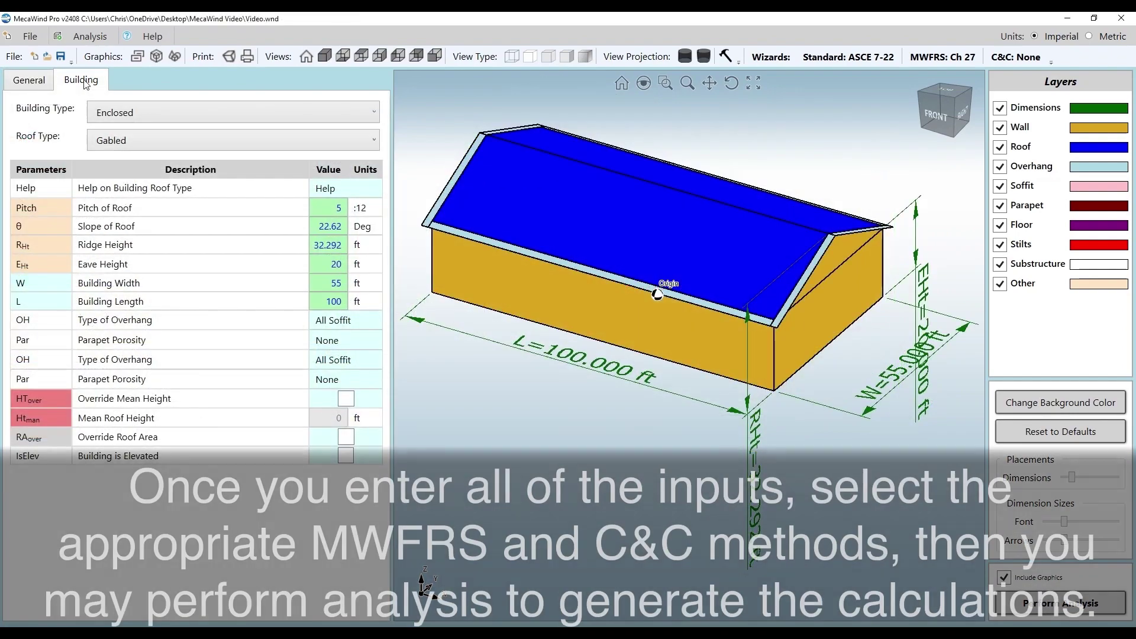
- Populate the C&C zone table with default width and span, overwriting existing zone entries
{"action": "left_click", "coordinate": [26, 80]}
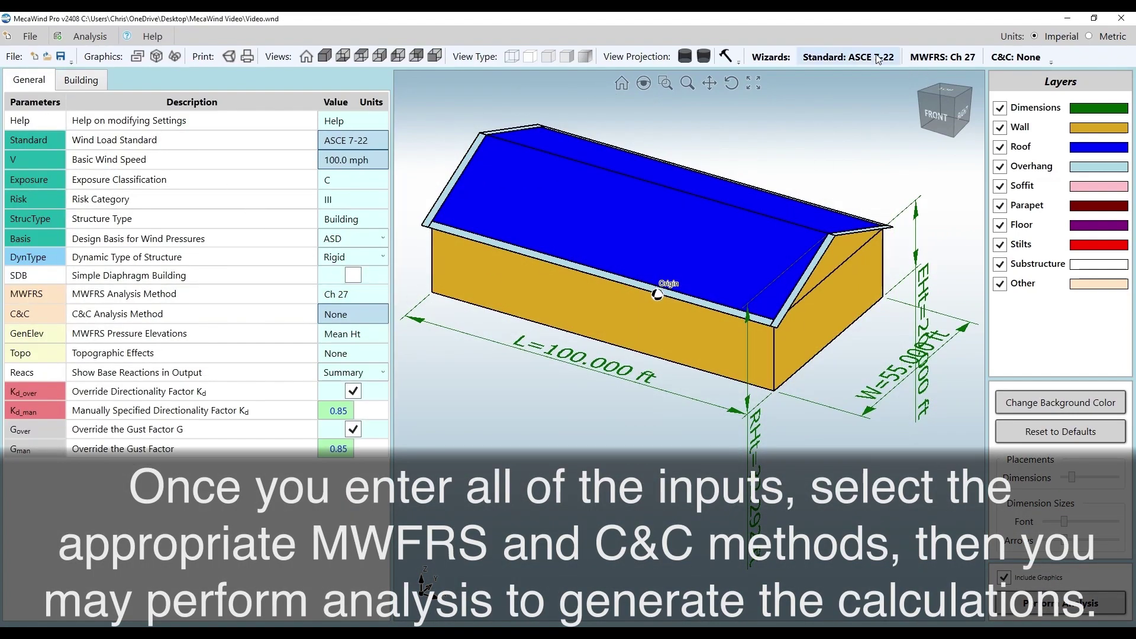
{"action": "left_click", "coordinate": [938, 57]}
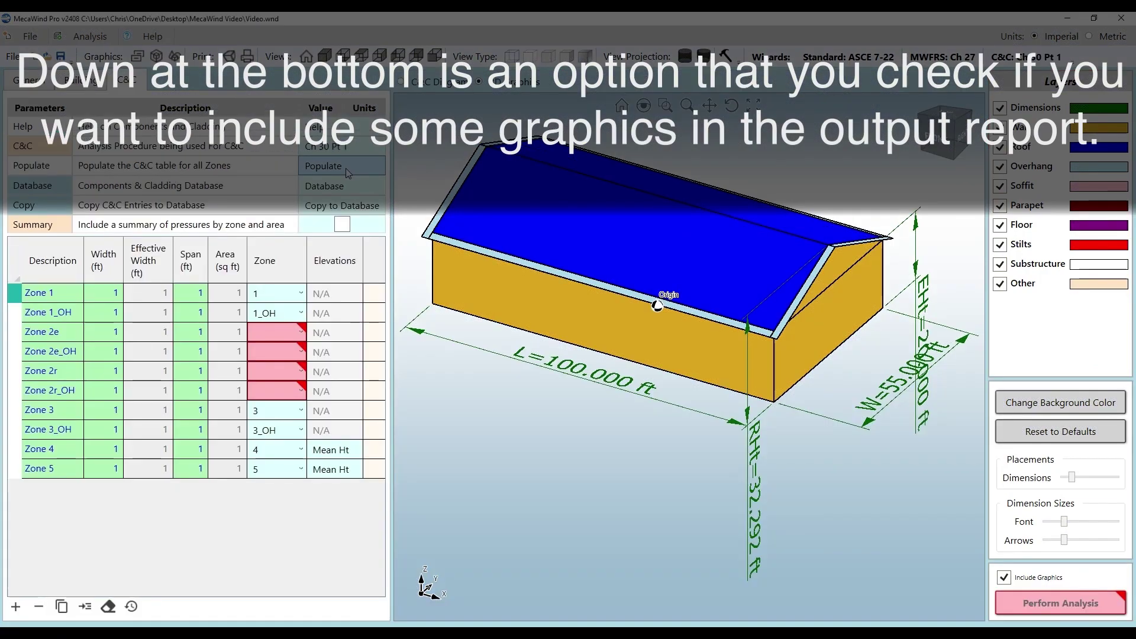
{"action": "left_click", "coordinate": [348, 173]}
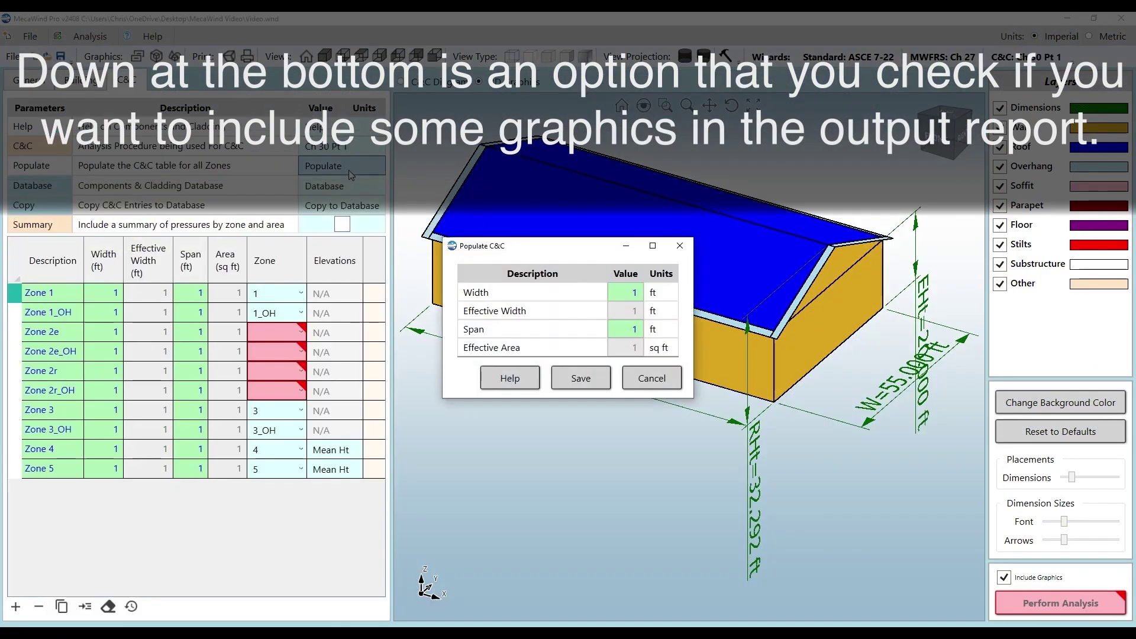
{"action": "left_click", "coordinate": [579, 379]}
{"action": "left_click", "coordinate": [578, 361]}
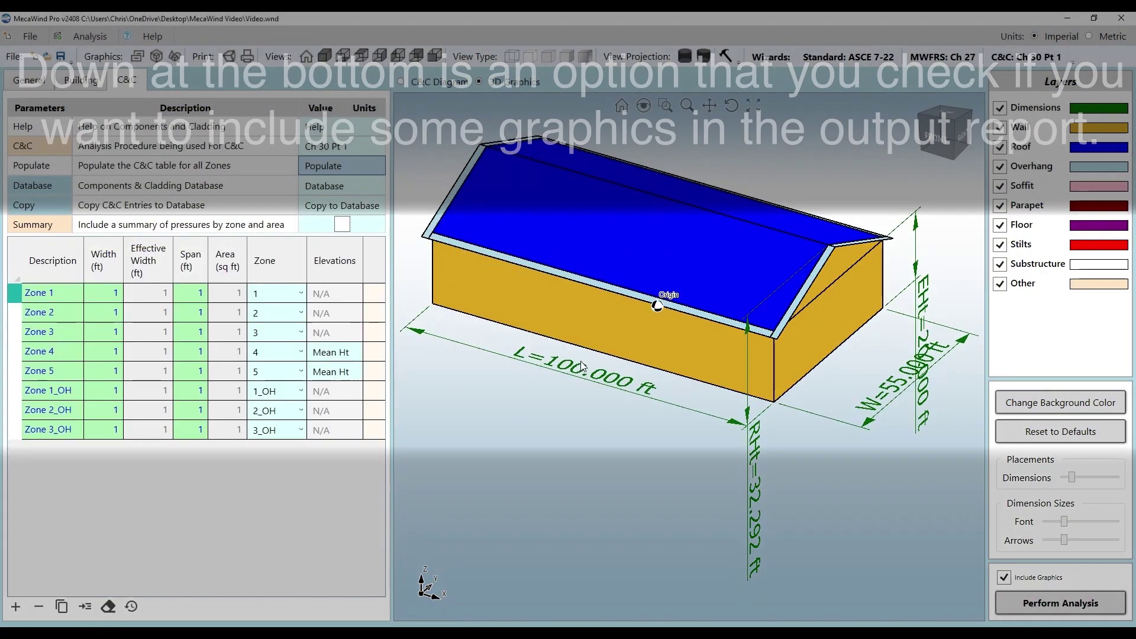
{"action": "scroll", "coordinate": [691, 266], "scroll_direction": "down", "scroll_amount": 8}
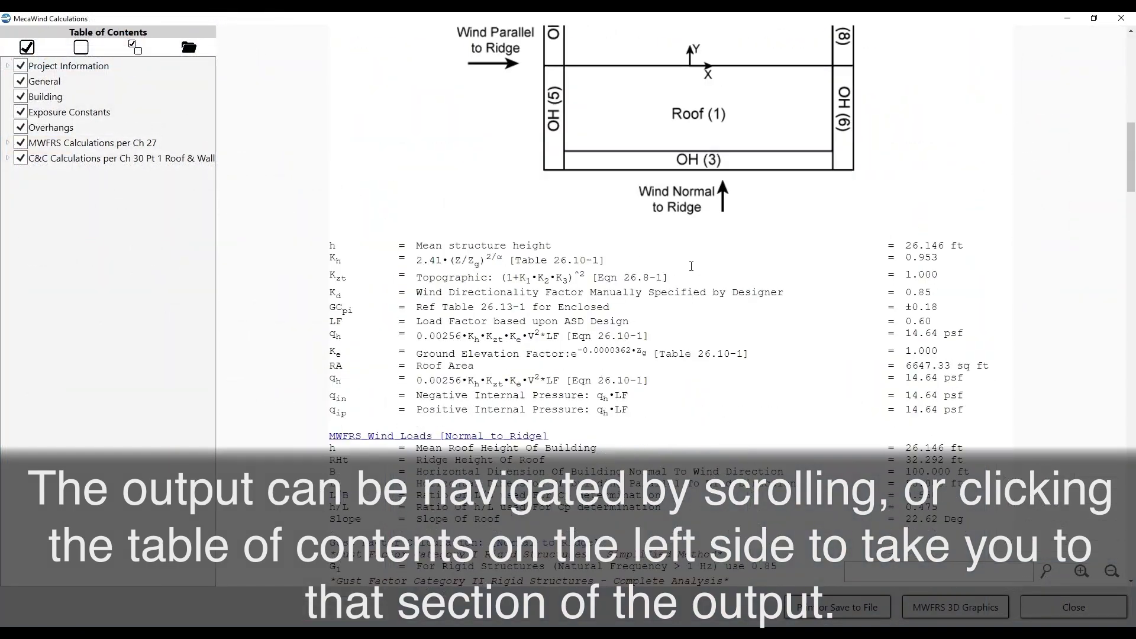
- Exclude the C&C overhang wind pressures section from the report
{"action": "scroll", "coordinate": [691, 265], "scroll_direction": "down", "scroll_amount": 2}
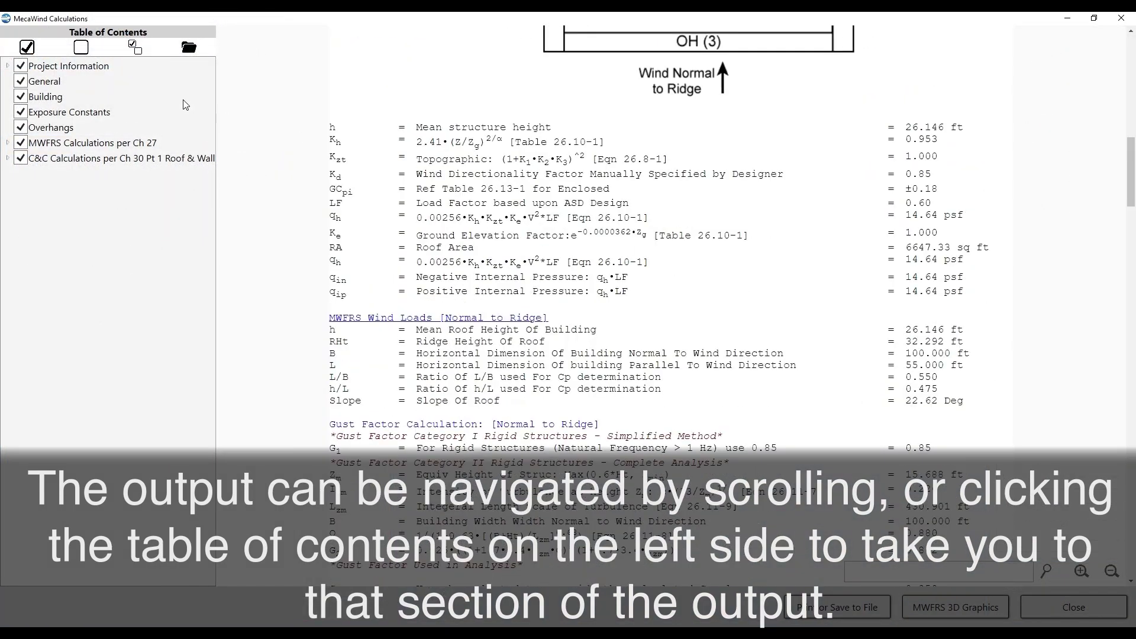
{"action": "left_click", "coordinate": [7, 159]}
{"action": "left_click", "coordinate": [76, 160]}
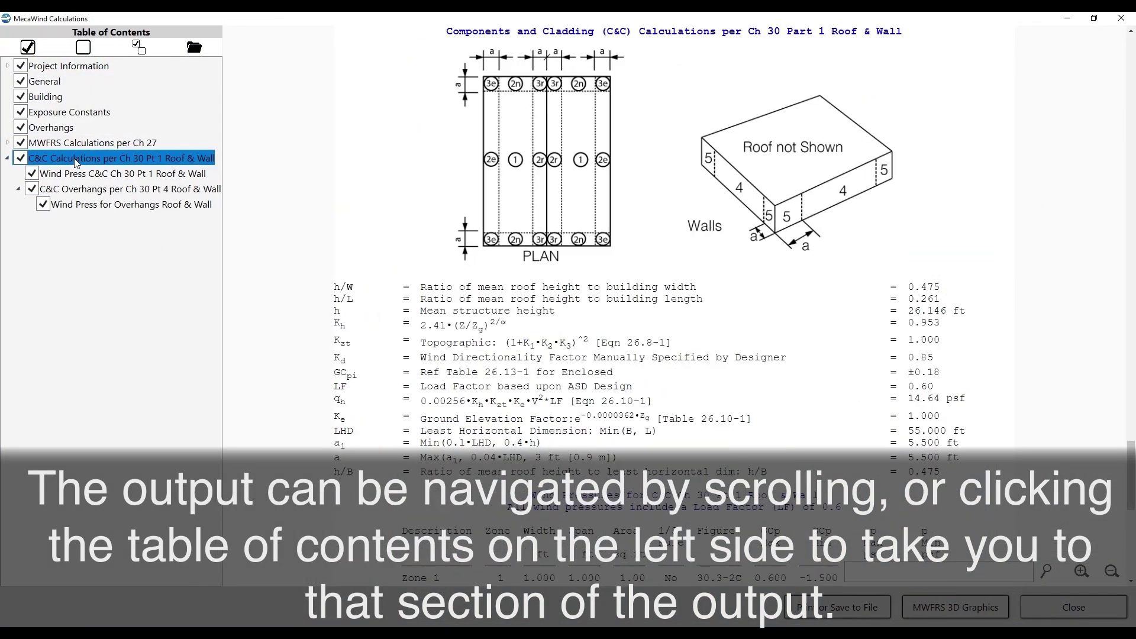
{"action": "left_click", "coordinate": [99, 189]}
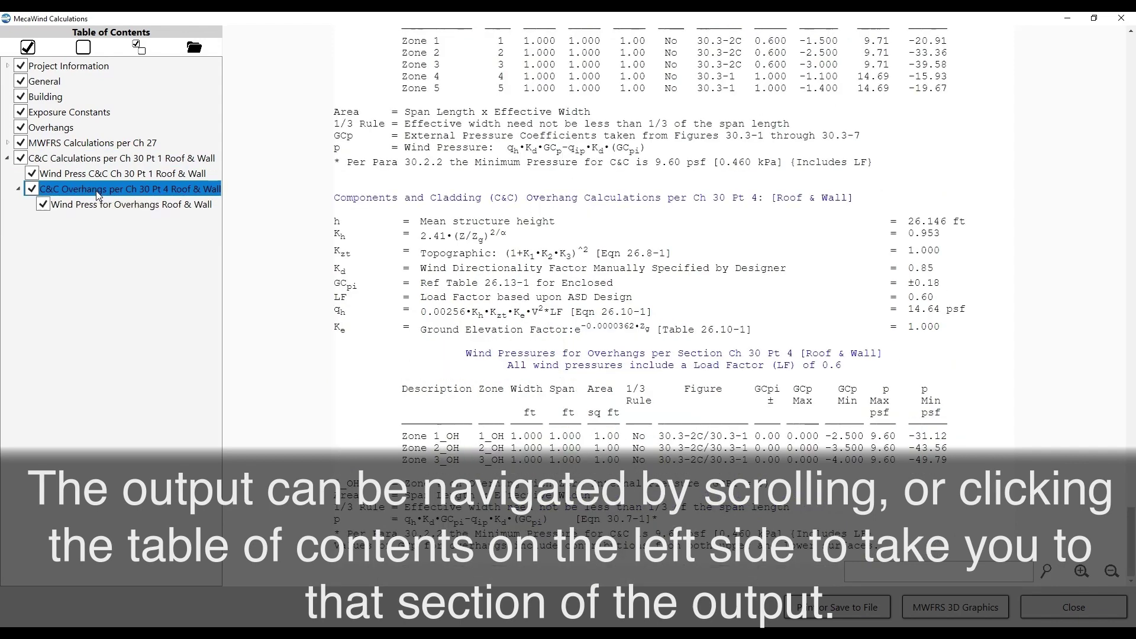
{"action": "left_click", "coordinate": [43, 205]}
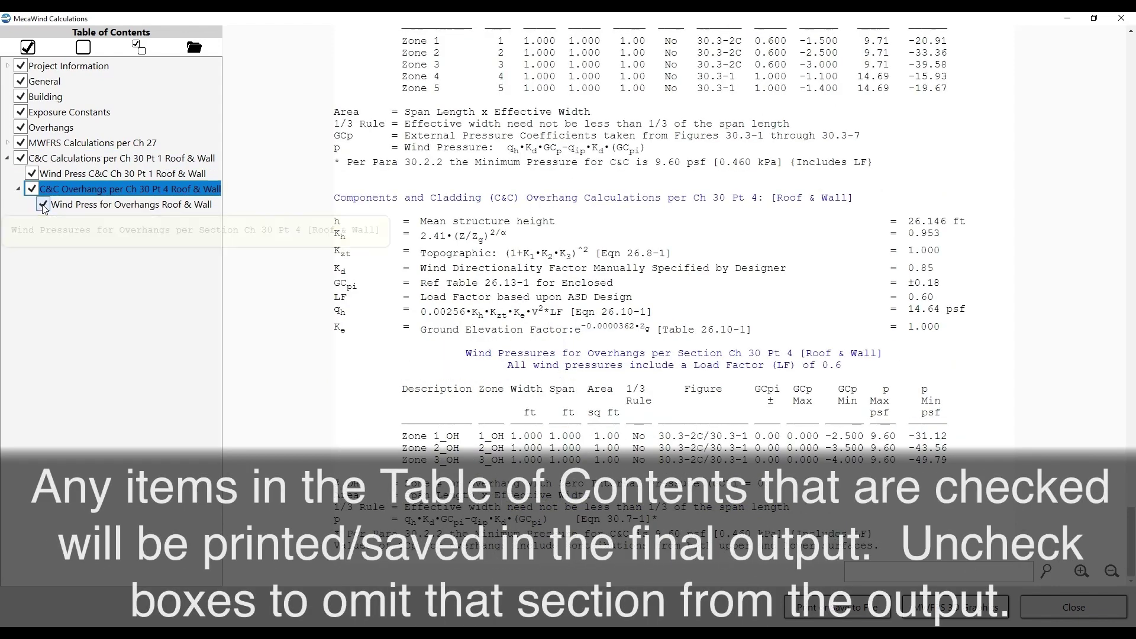
- Omit the Normal to Ridge gust factor, wall and roof pressure sections, then preview the printout
{"action": "left_click", "coordinate": [8, 143]}
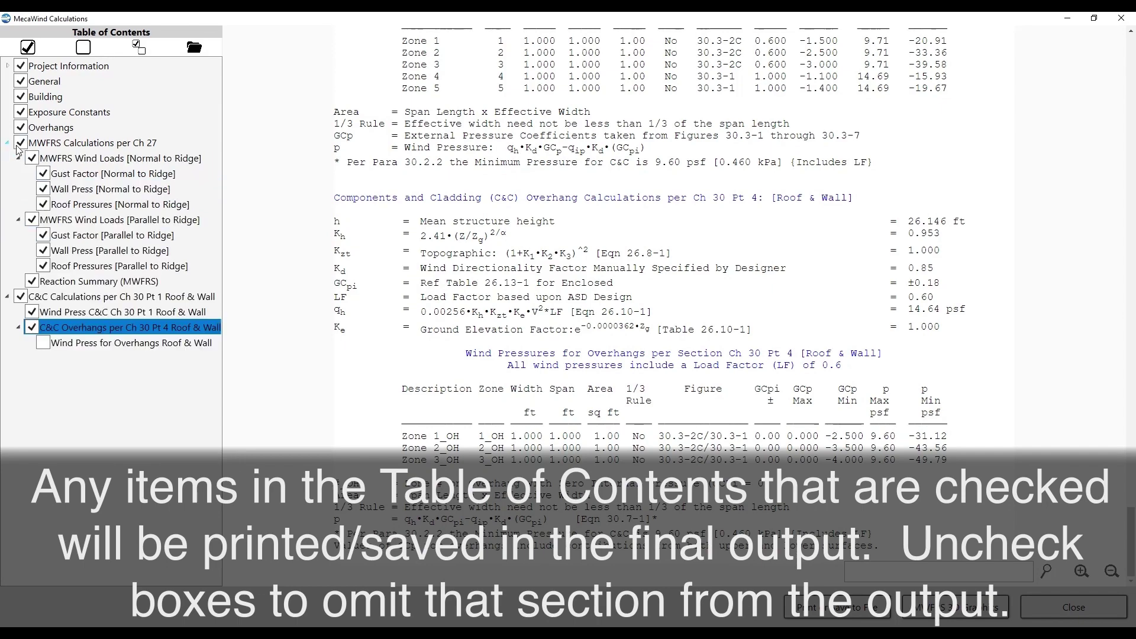
{"action": "left_click", "coordinate": [43, 174]}
{"action": "left_click", "coordinate": [43, 190]}
{"action": "left_click", "coordinate": [42, 205]}
{"action": "left_click", "coordinate": [845, 604]}
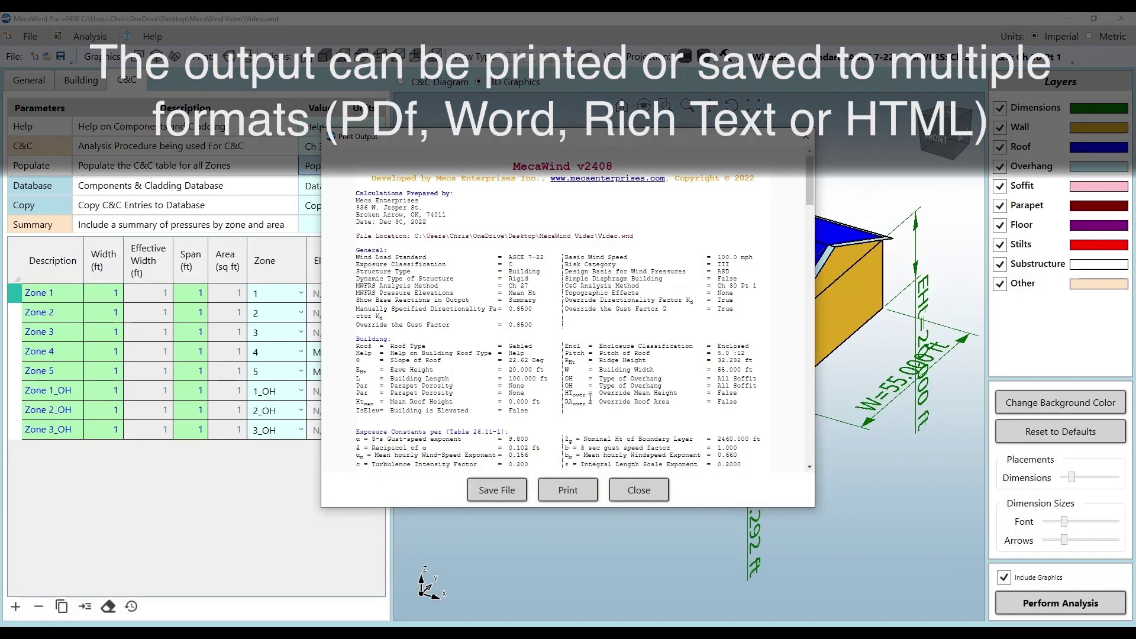
- Save the report as the PDF file 'Test' in the MecaWind Video folder
{"action": "left_click", "coordinate": [520, 484]}
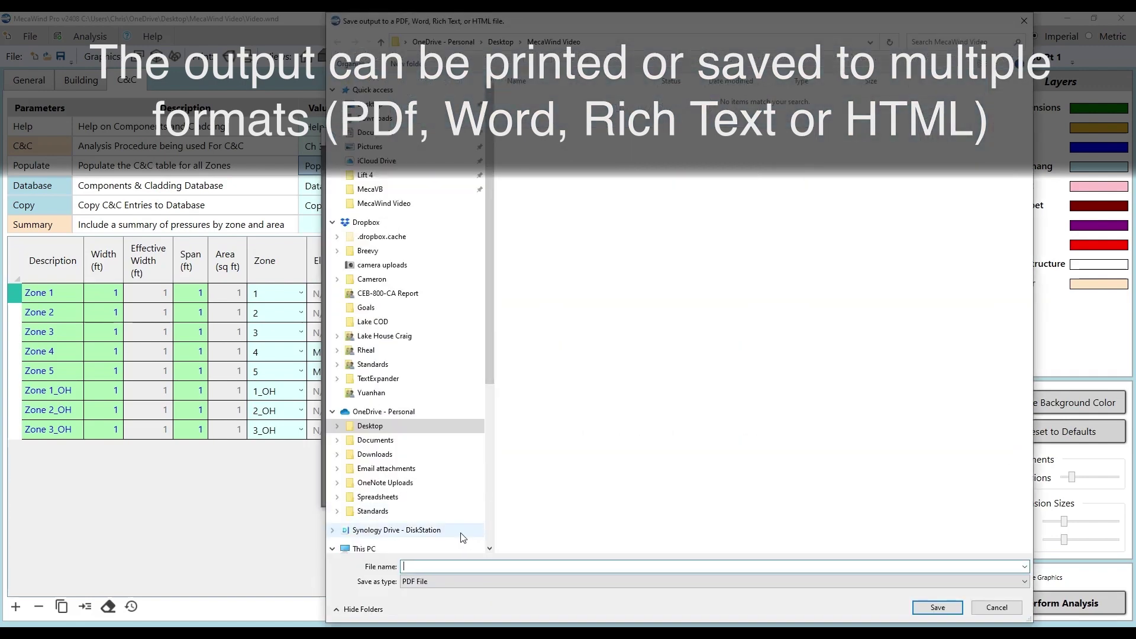
{"action": "type", "text": "Test"}
{"action": "left_click", "coordinate": [464, 582]}
{"action": "left_click", "coordinate": [464, 581]}
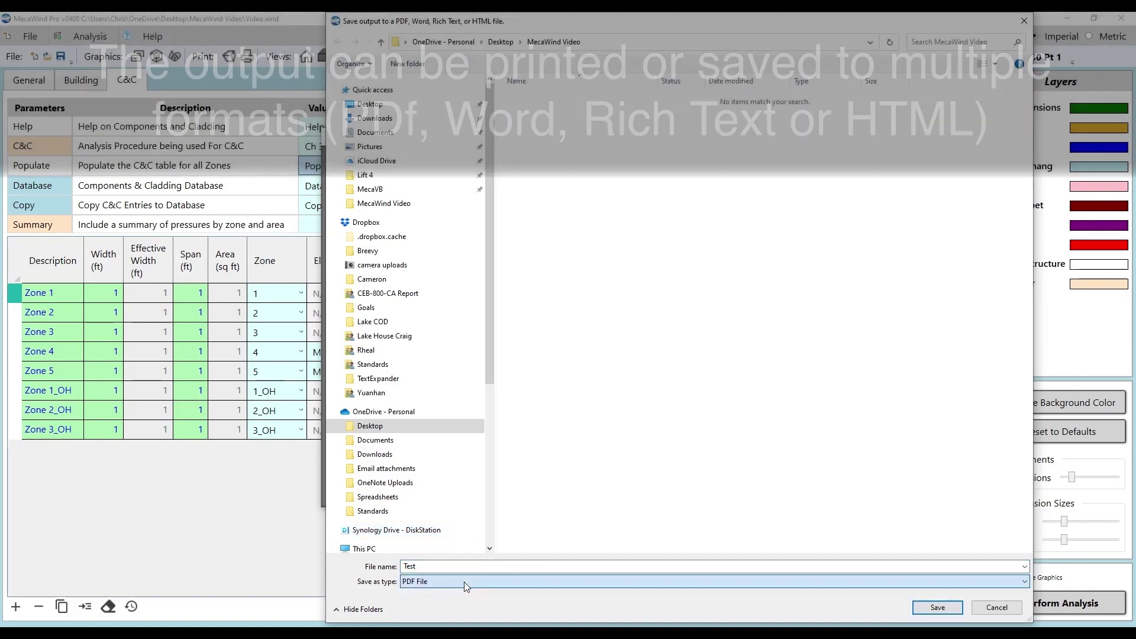
{"action": "left_click", "coordinate": [935, 606]}
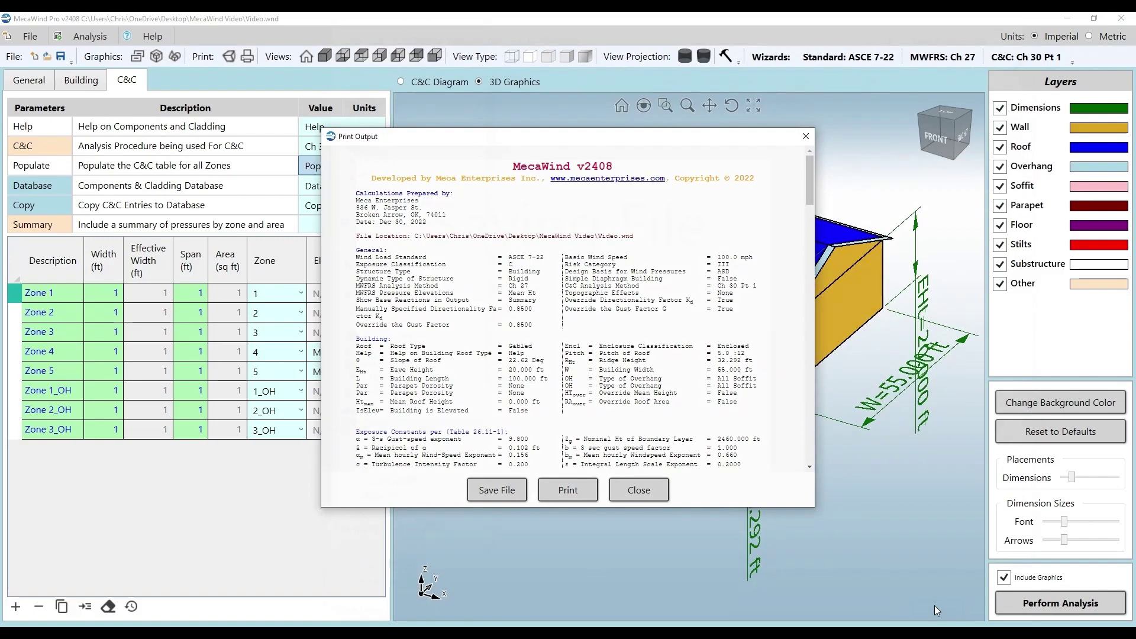